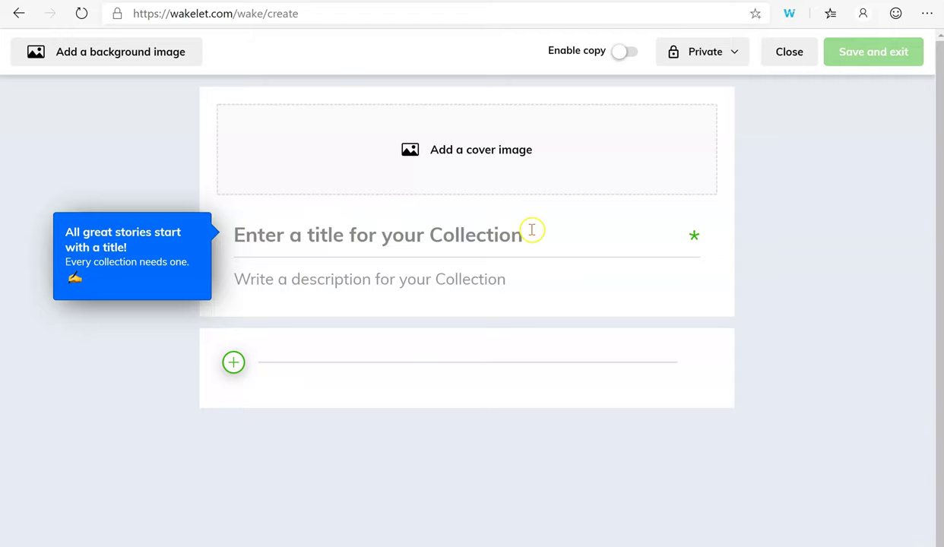
# Step: Name the new collection 'Social Studies Unit 4'
pyautogui.click(498, 157)
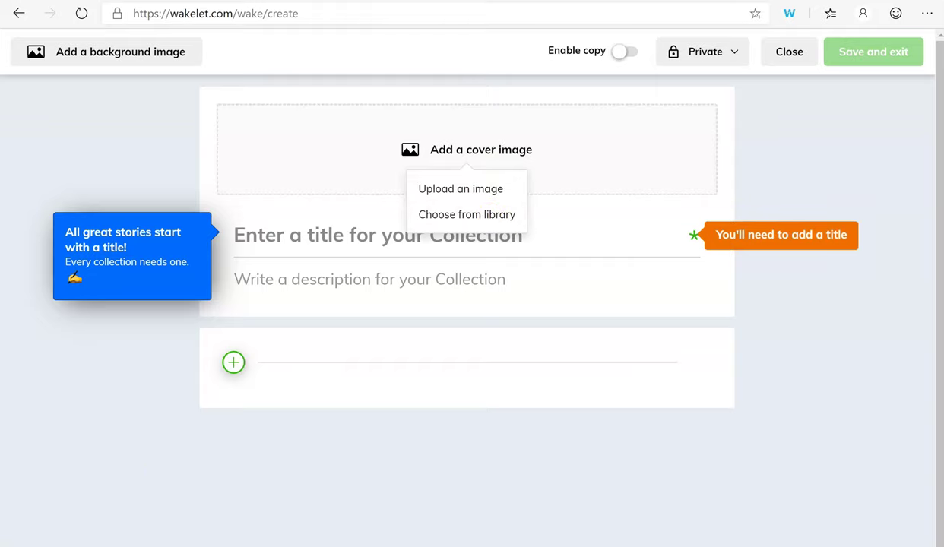
pyautogui.click(296, 238)
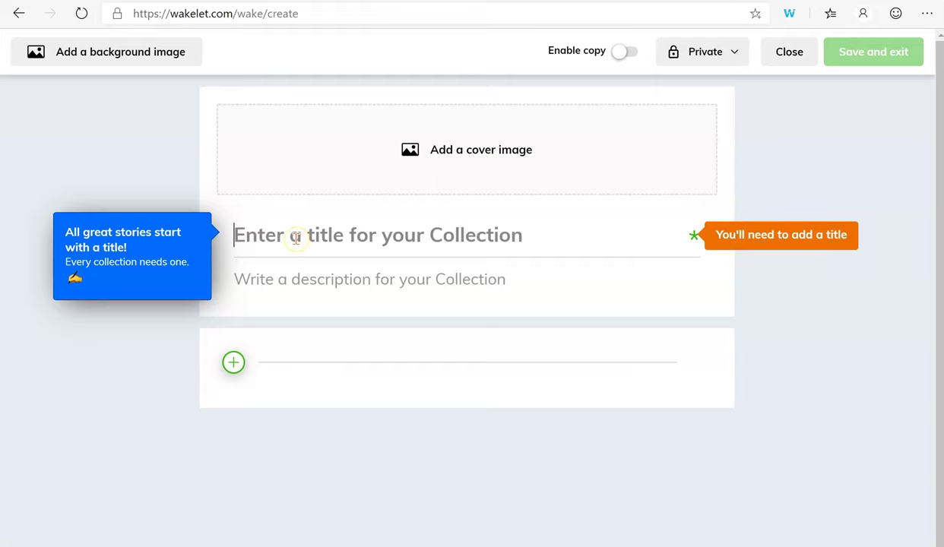
pyautogui.write('Social St')
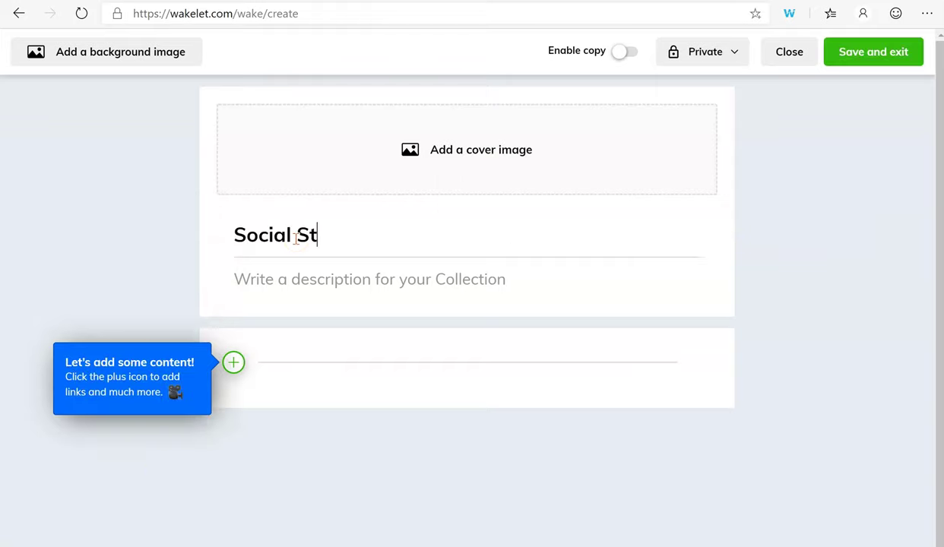
pyautogui.write('udies Unit 4')
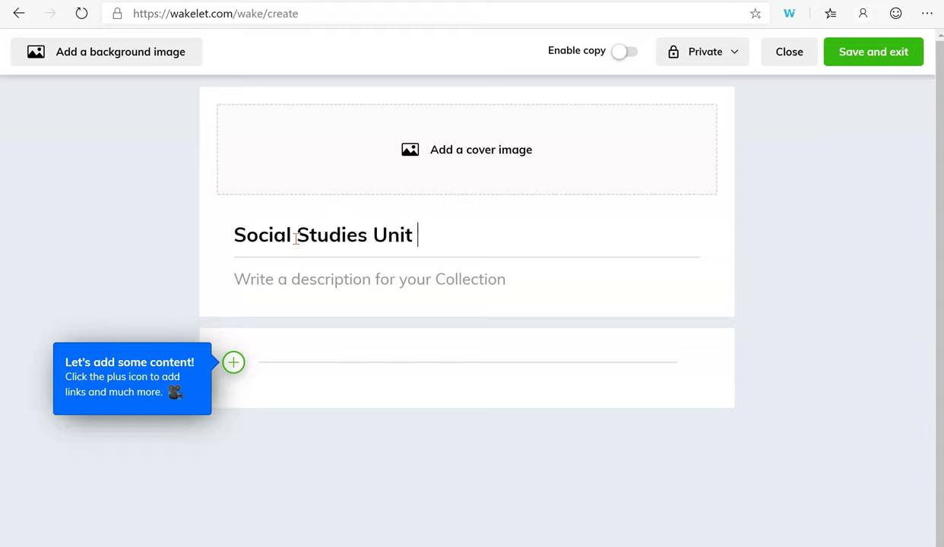
pyautogui.click(63, 501)
# Step: Turn on Enable copy and check the visibility options, leaving the collection Private
pyautogui.click(624, 54)
pyautogui.click(629, 54)
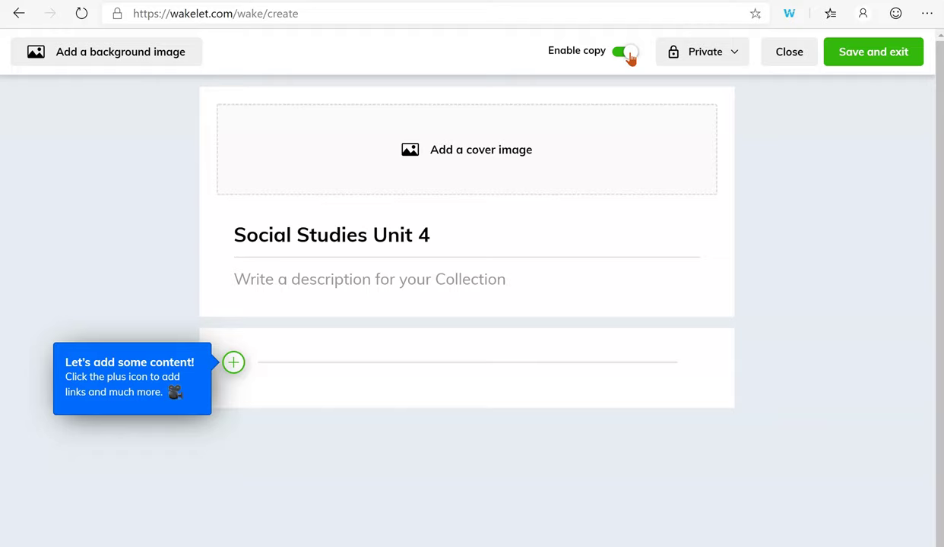
pyautogui.click(705, 56)
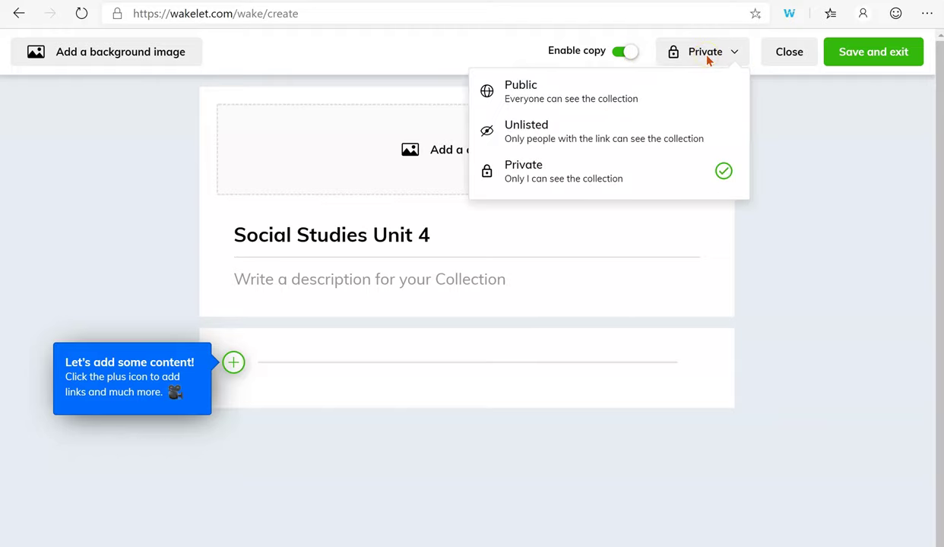
pyautogui.click(600, 137)
pyautogui.press('Escape')
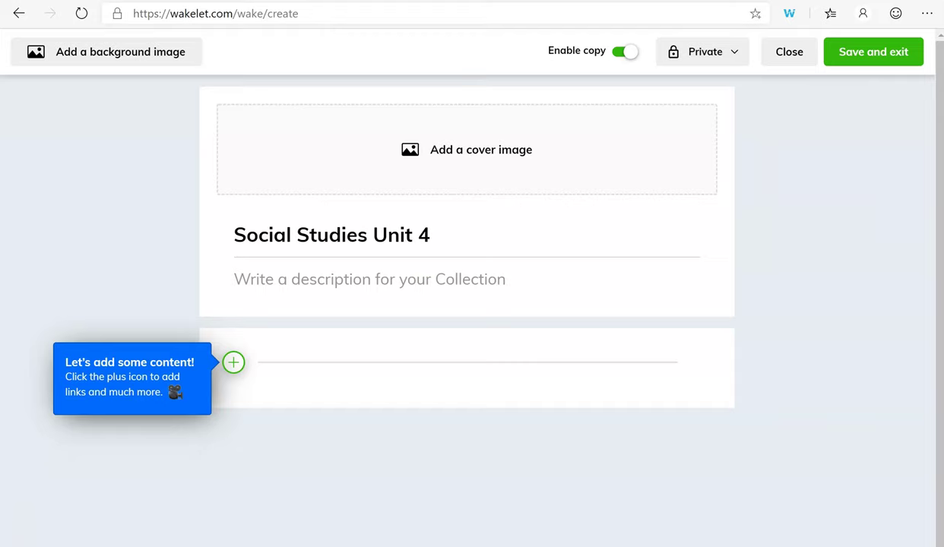
# Step: Open the green plus add menu and preview the Paste URL and Text options
pyautogui.click(233, 364)
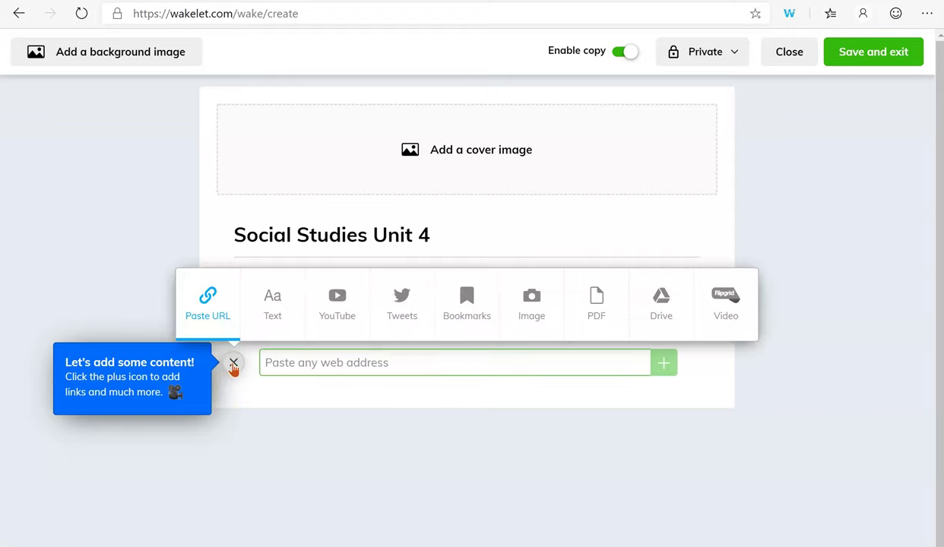
pyautogui.click(215, 327)
pyautogui.click(274, 327)
# Step: Search YouTube for 'historyteachers' from the add-content window
pyautogui.click(342, 307)
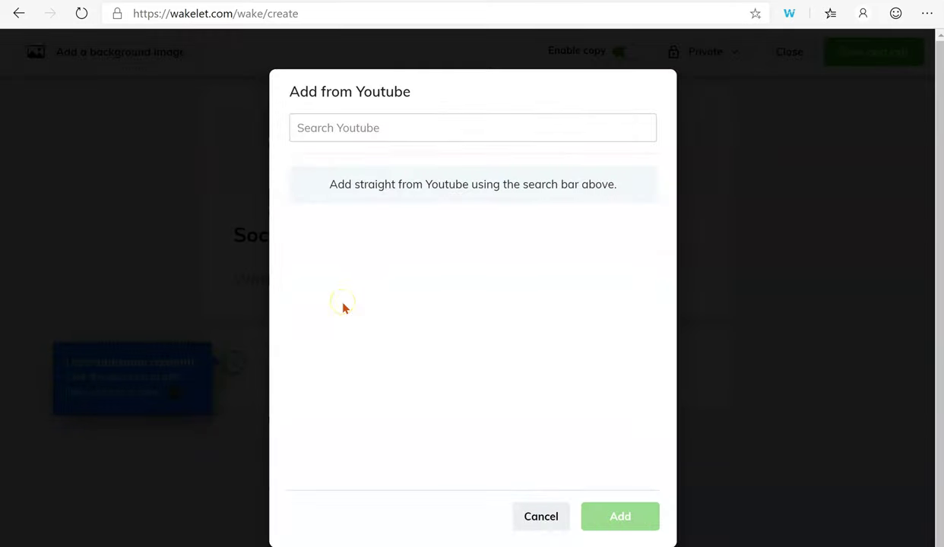
pyautogui.click(397, 120)
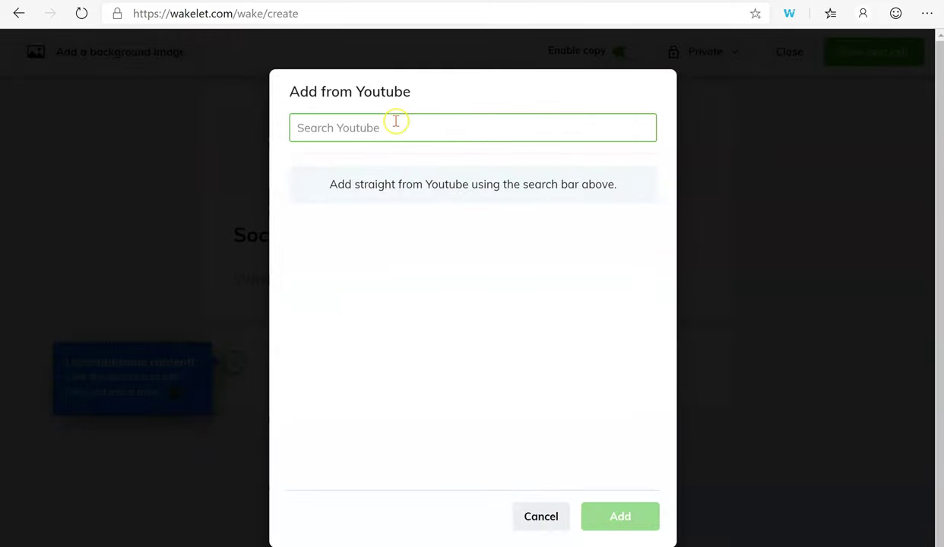
pyautogui.write('historyteachers')
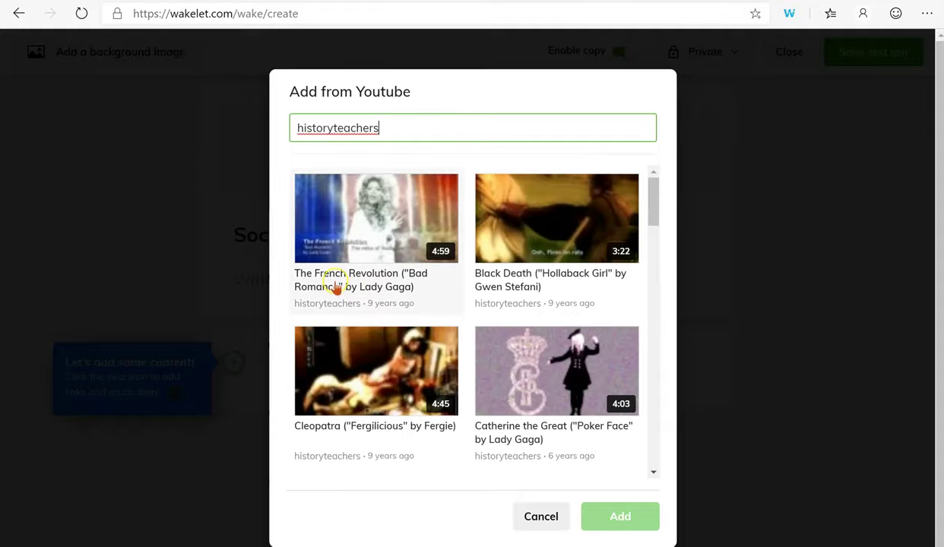
# Step: Select the French Revolution, Black Death and Beowulf videos and add them
pyautogui.click(336, 287)
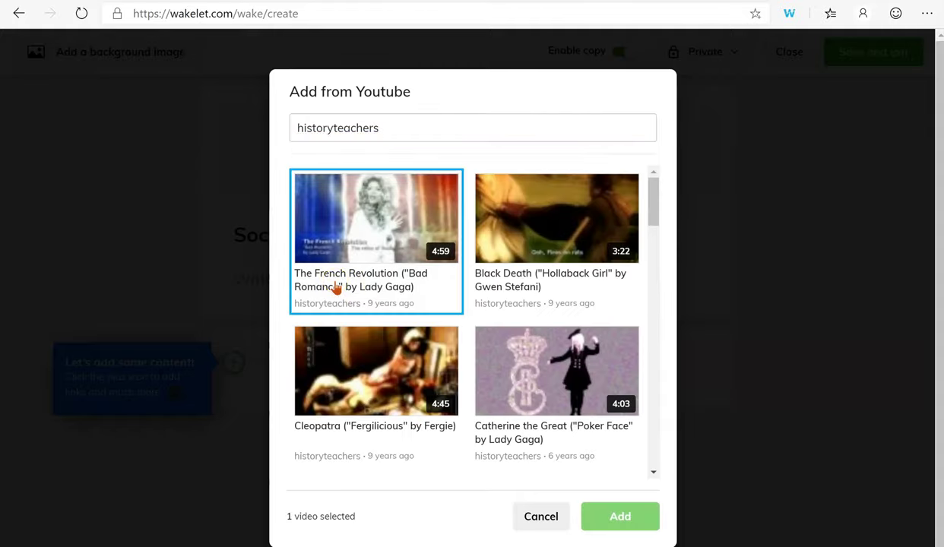
pyautogui.click(515, 293)
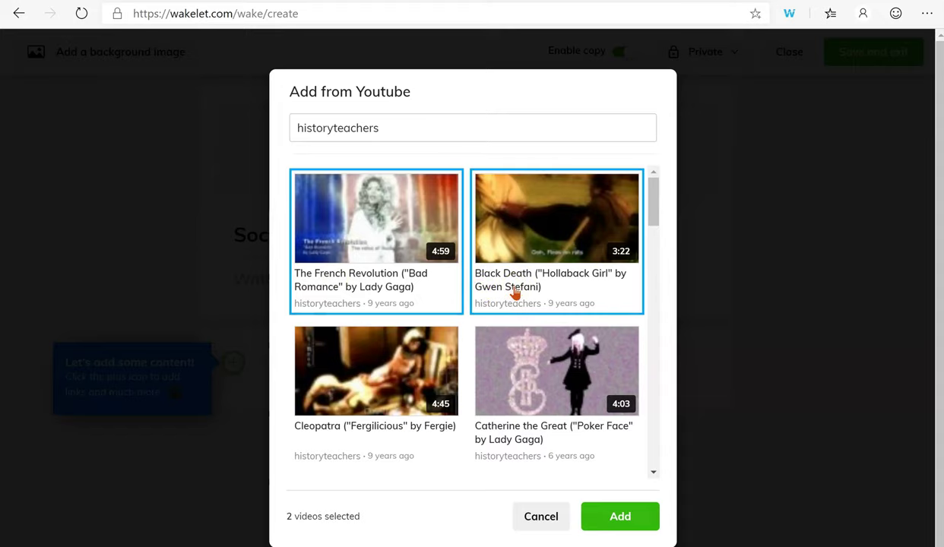
pyautogui.scroll(-2, 543, 376)
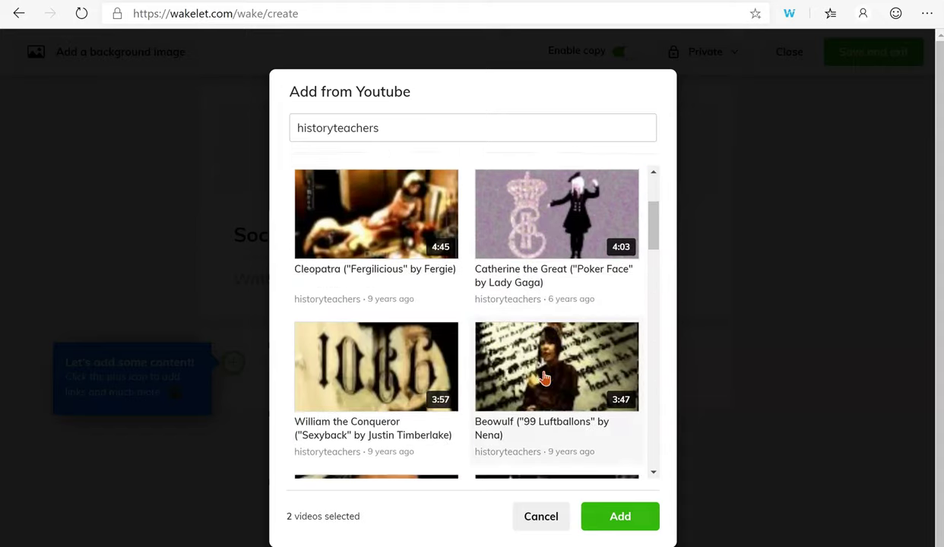
pyautogui.scroll(-3, 542, 376)
pyautogui.scroll(2, 543, 376)
pyautogui.scroll(1, 543, 376)
pyautogui.click(519, 334)
pyautogui.click(649, 524)
pyautogui.click(623, 519)
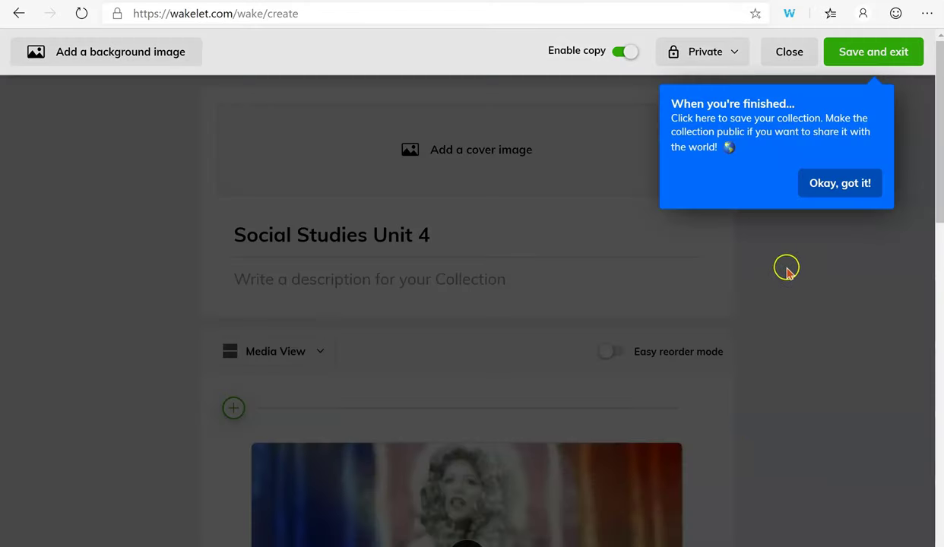
# Step: Save the edited French Revolution 'Bad Romance' video card and move it up the list
pyautogui.click(821, 184)
pyautogui.scroll(-4, 758, 358)
pyautogui.scroll(-8, 758, 359)
pyautogui.scroll(10, 757, 360)
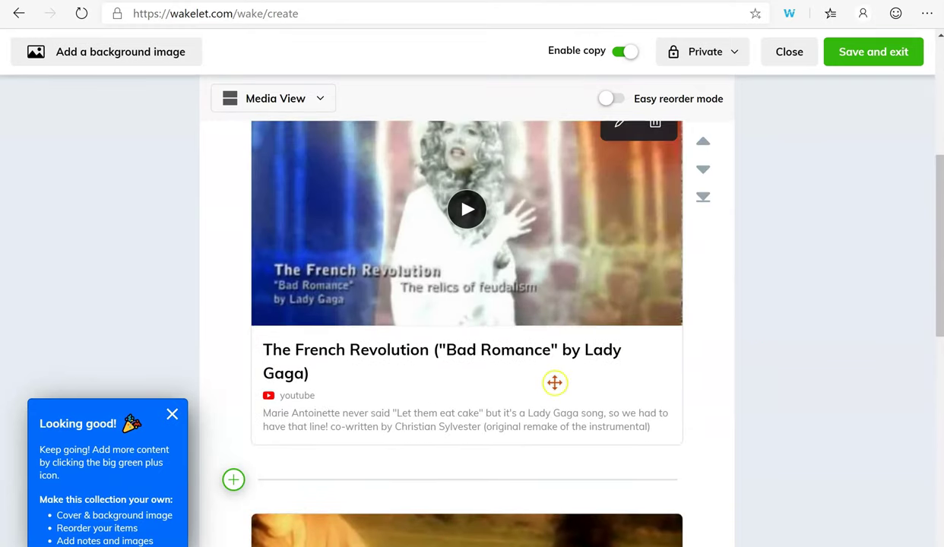
pyautogui.scroll(1, 538, 379)
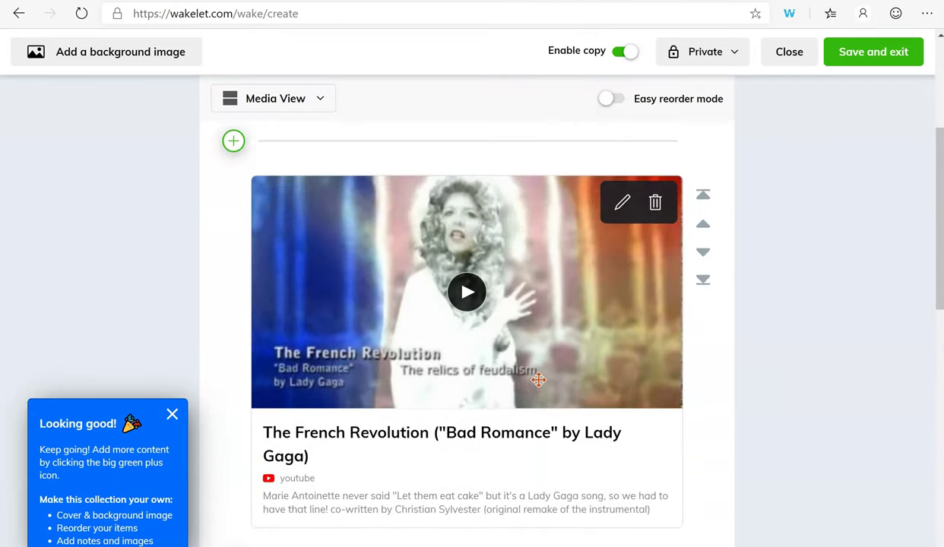
pyautogui.click(624, 206)
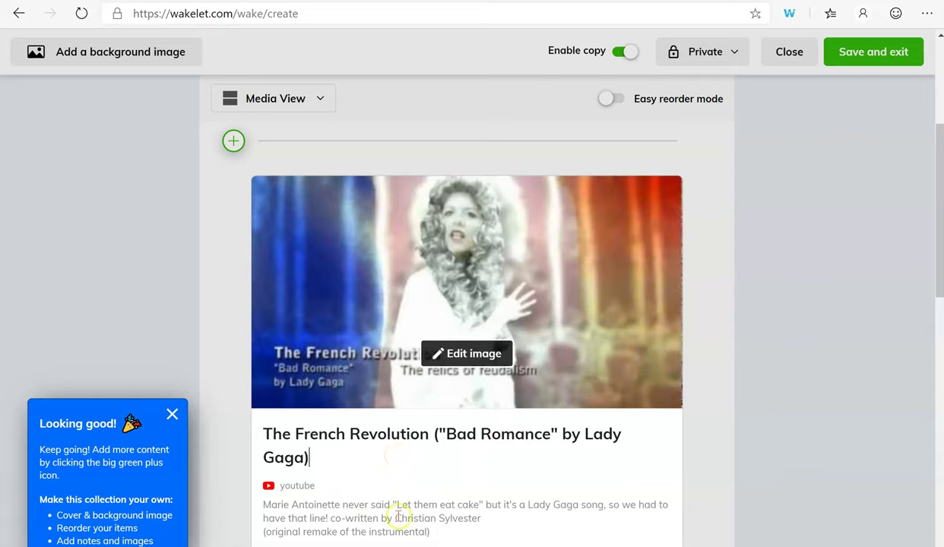
pyautogui.click(447, 533)
pyautogui.scroll(-4, 448, 532)
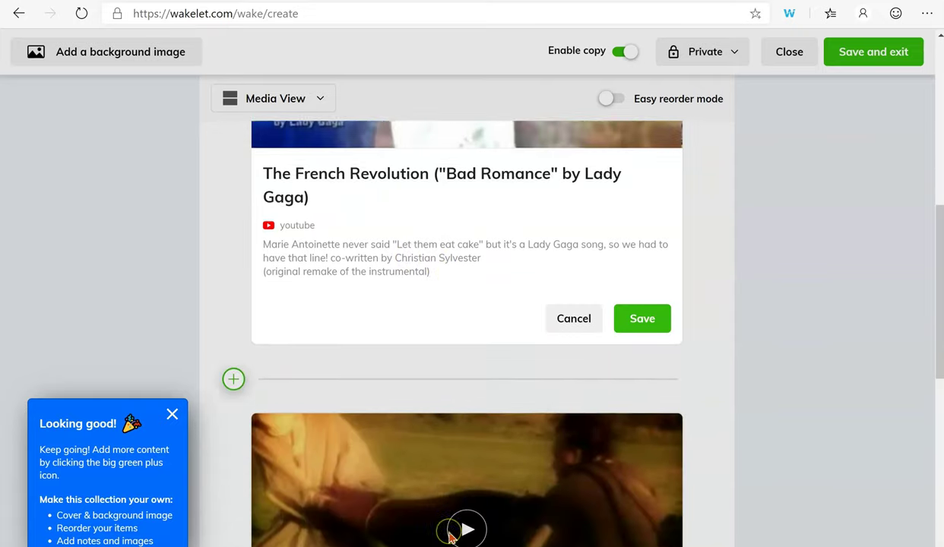
pyautogui.click(640, 266)
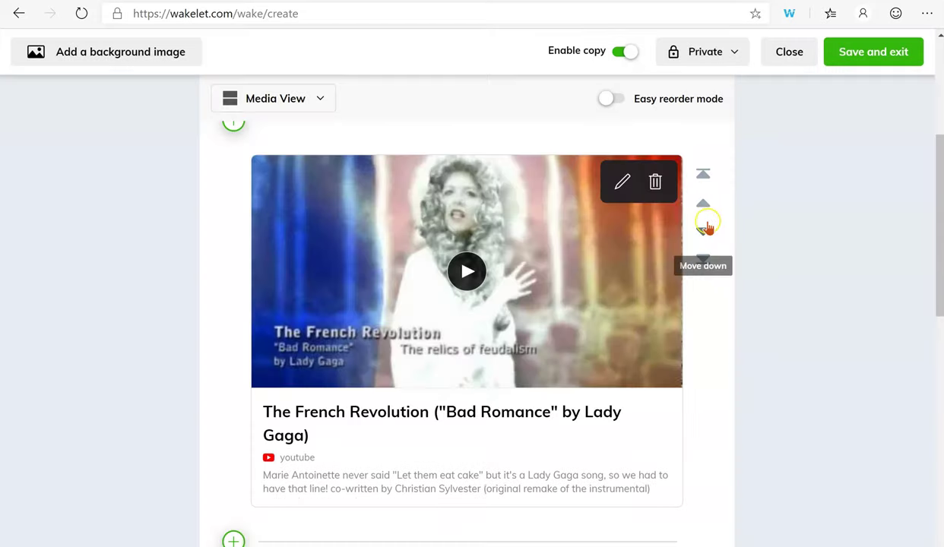
pyautogui.click(703, 202)
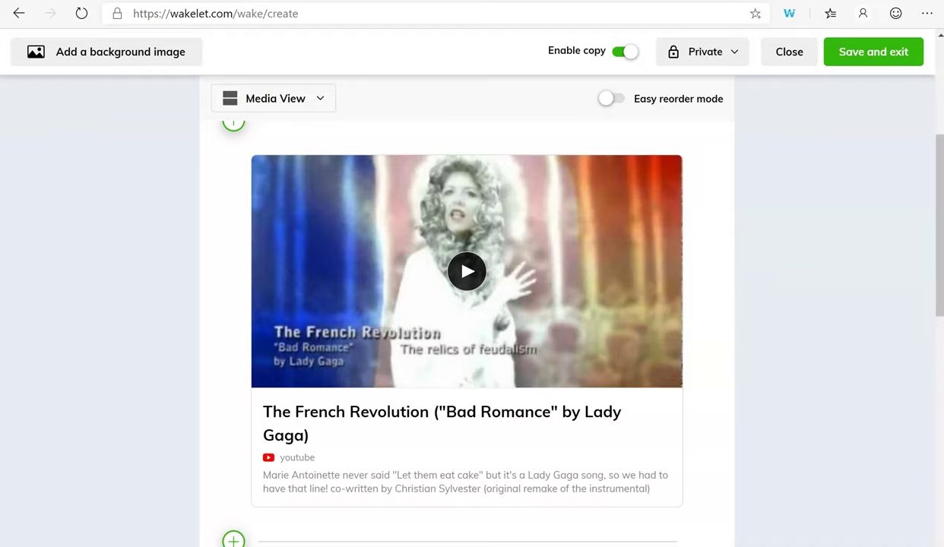
# Step: Insert a text item reading 'French Revolution', styled H2, above the video
pyautogui.scroll(3, 228, 336)
pyautogui.click(233, 335)
pyautogui.click(274, 386)
pyautogui.click(312, 450)
pyautogui.write('French Revol')
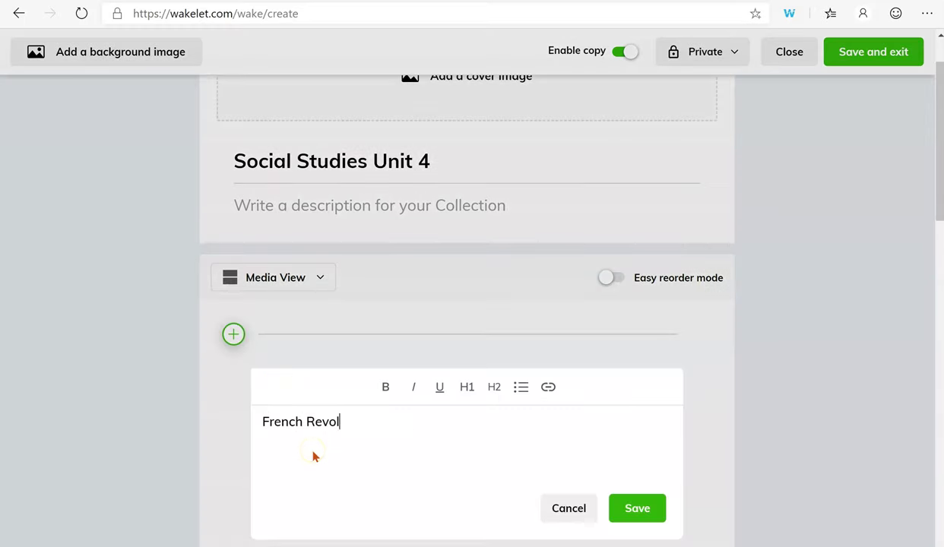
pyautogui.write('ution')
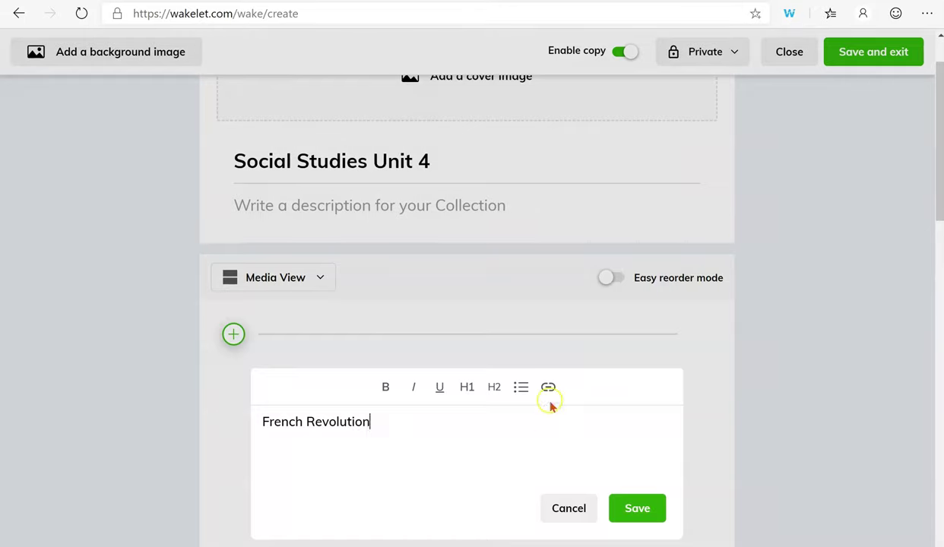
pyautogui.click(494, 389)
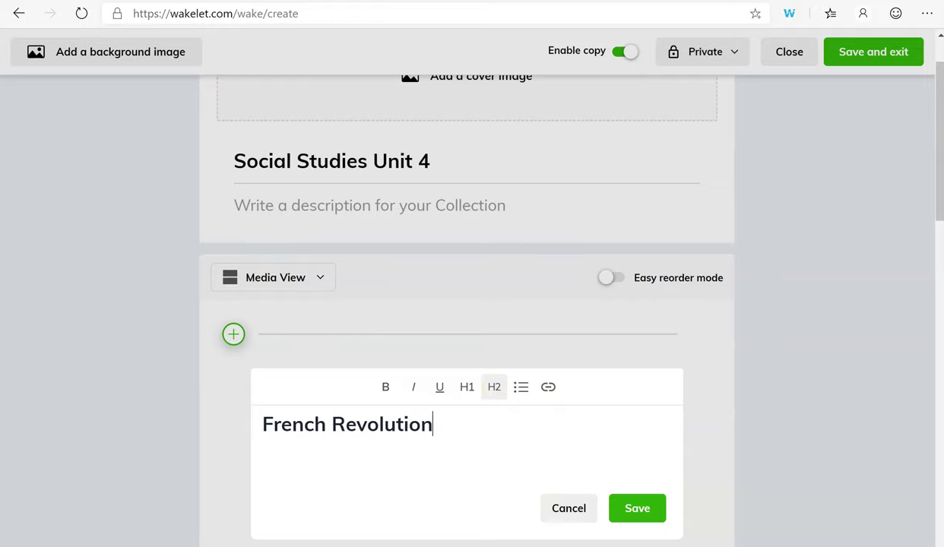
pyautogui.click(635, 508)
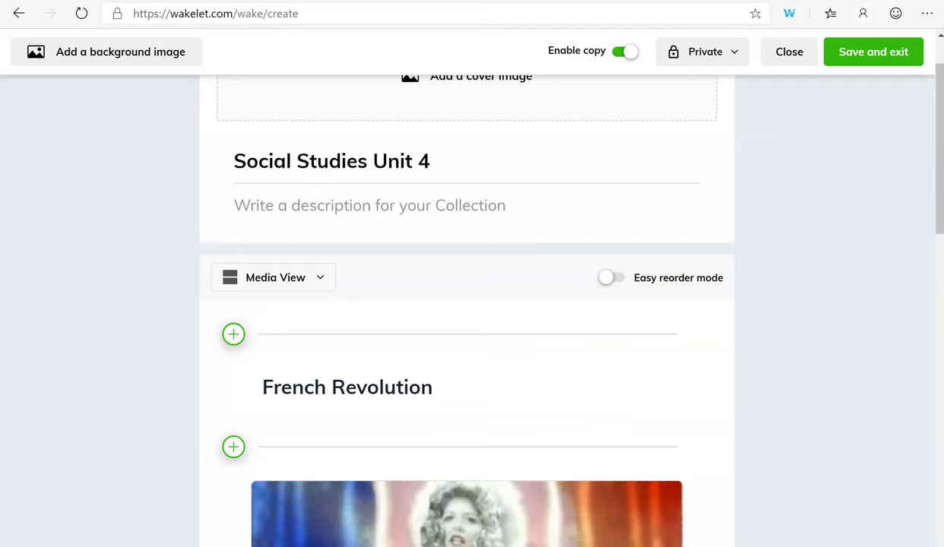
# Step: Switch visibility from Private to Unlisted, then save and exit the collection
pyautogui.click(233, 335)
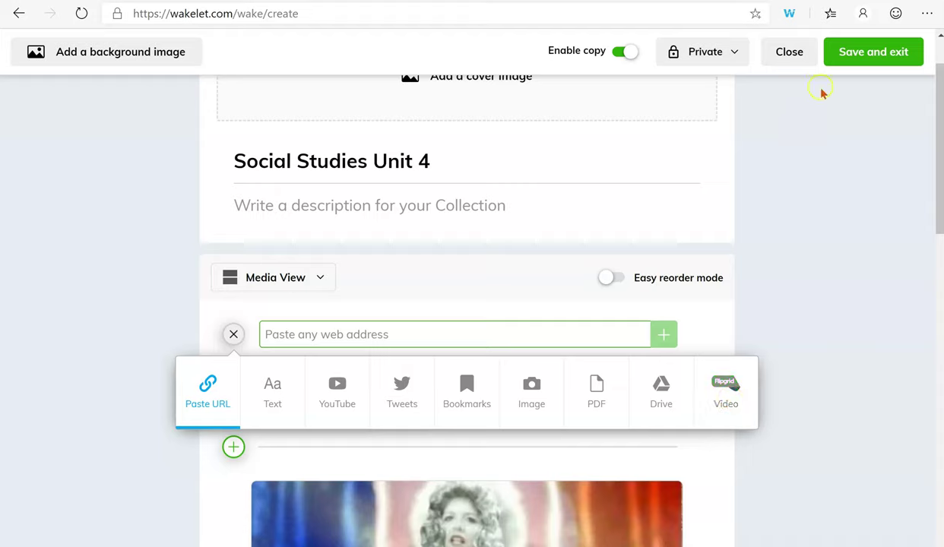
pyautogui.click(724, 56)
pyautogui.click(651, 135)
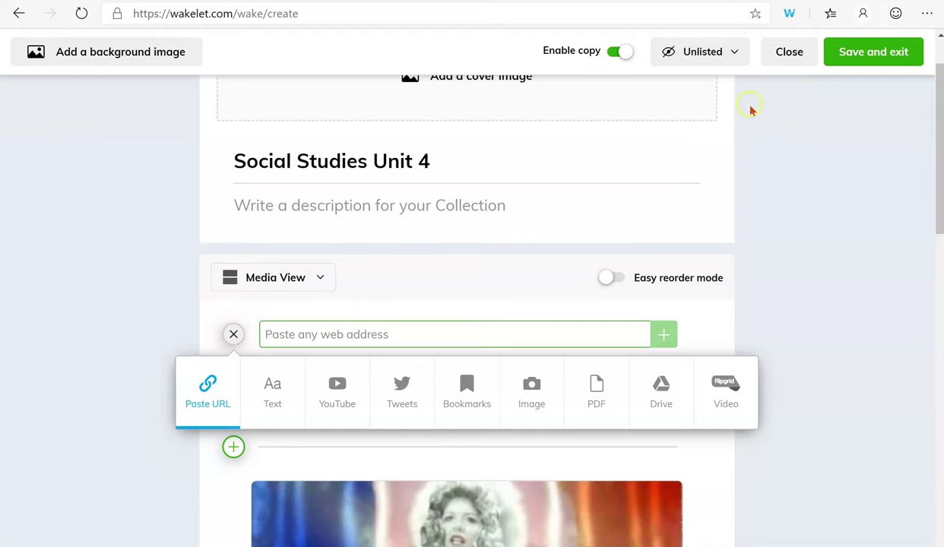
pyautogui.click(857, 60)
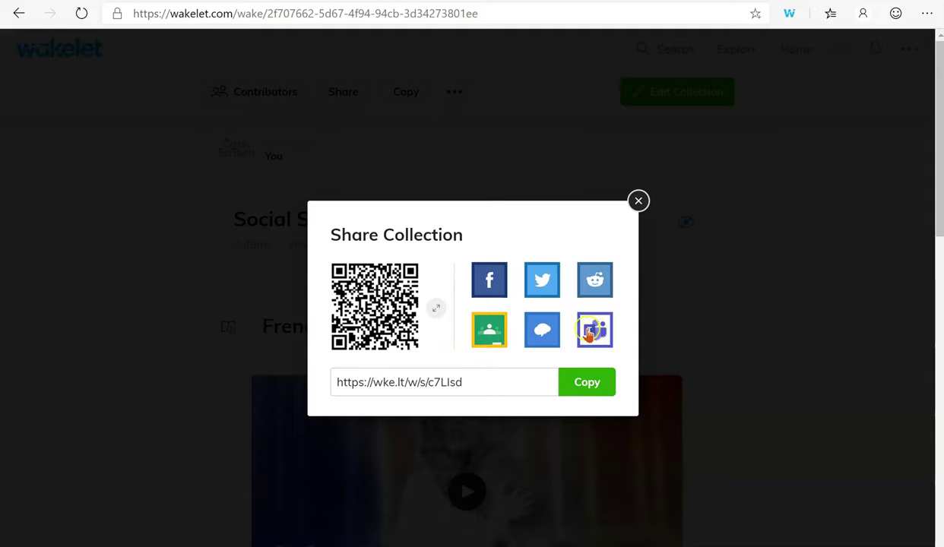
# Step: Close the Share Collection window to reveal the four-item collection page
pyautogui.click(639, 202)
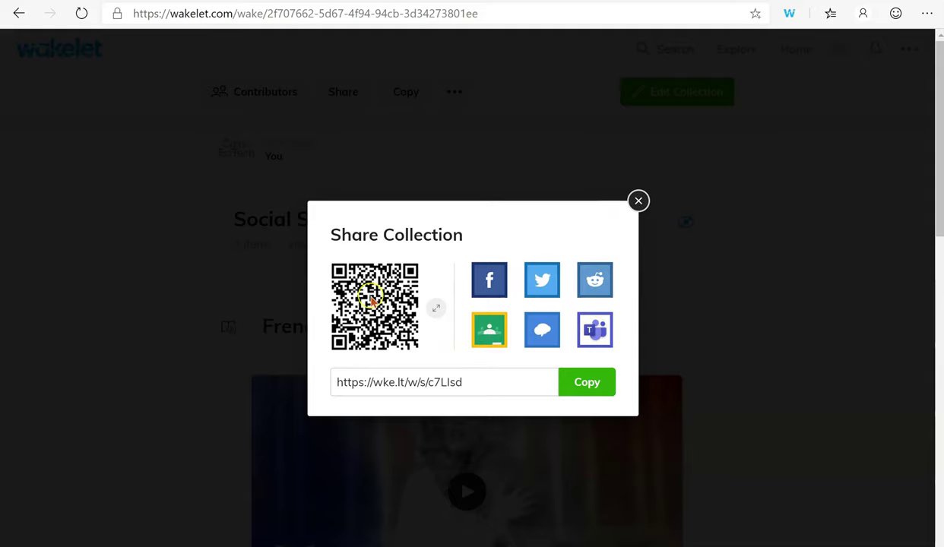
pyautogui.click(638, 202)
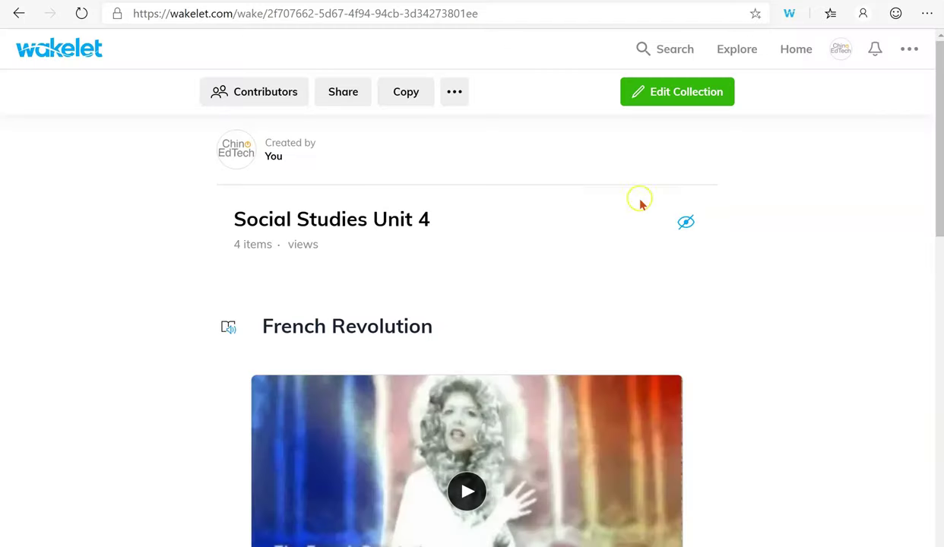
pyautogui.click(264, 93)
pyautogui.click(642, 131)
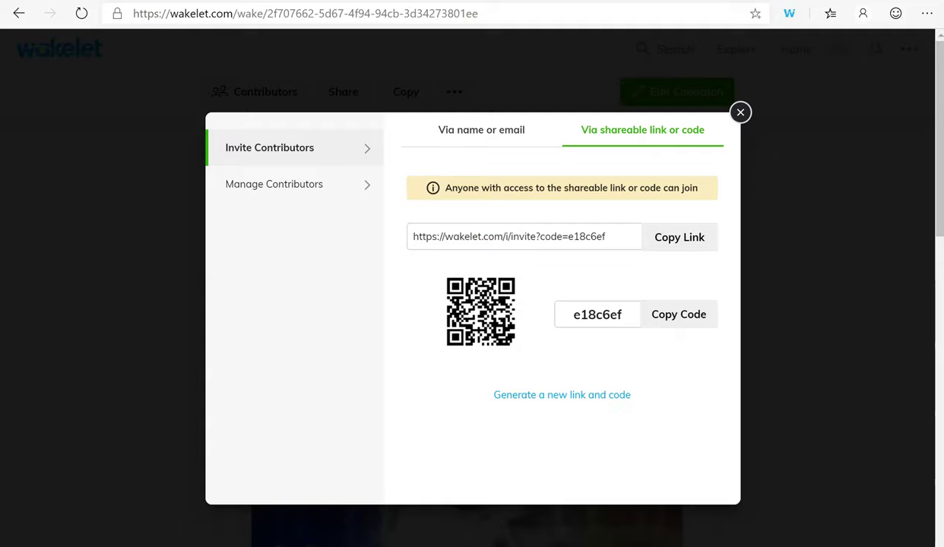
pyautogui.press('Escape')
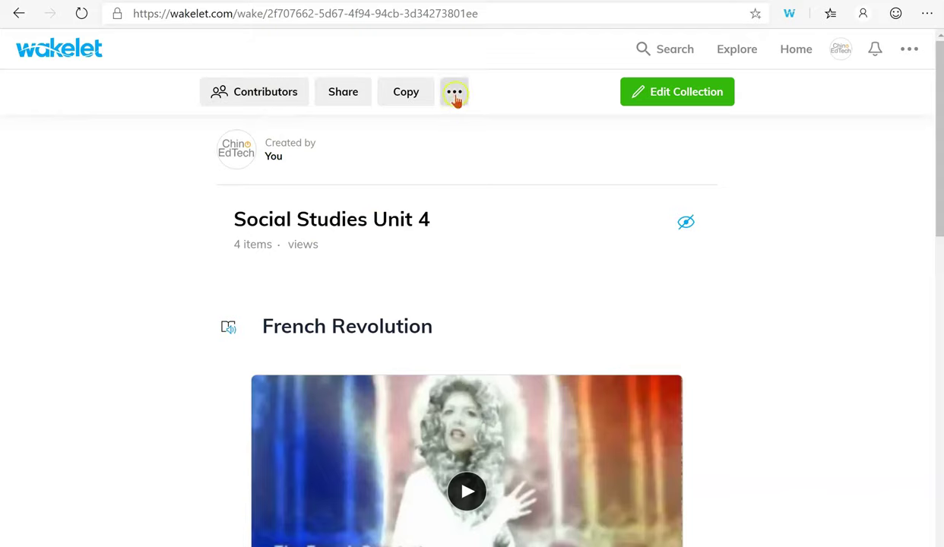
pyautogui.click(454, 94)
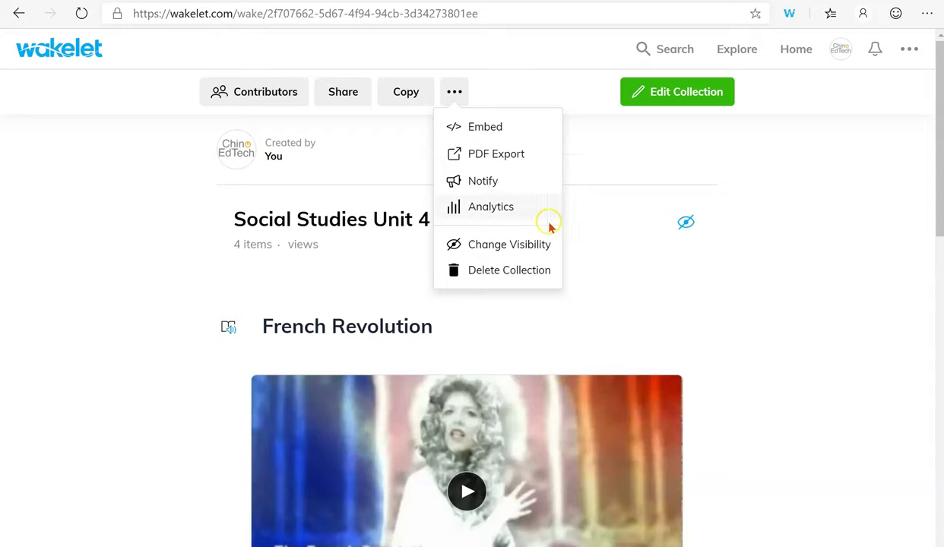
pyautogui.click(537, 268)
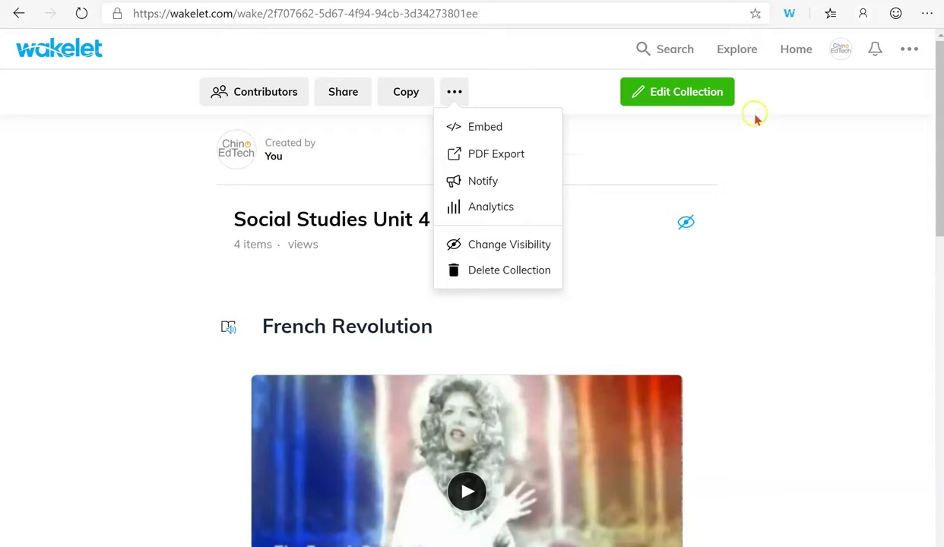
pyautogui.click(783, 206)
pyautogui.scroll(-3, 783, 206)
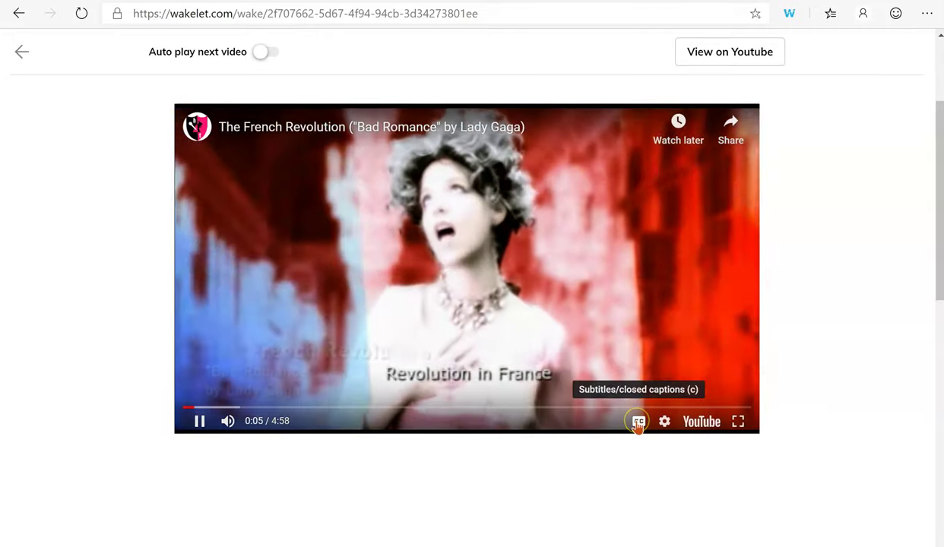
# Step: Turn on captions for the French Revolution video and pause it
pyautogui.click(638, 423)
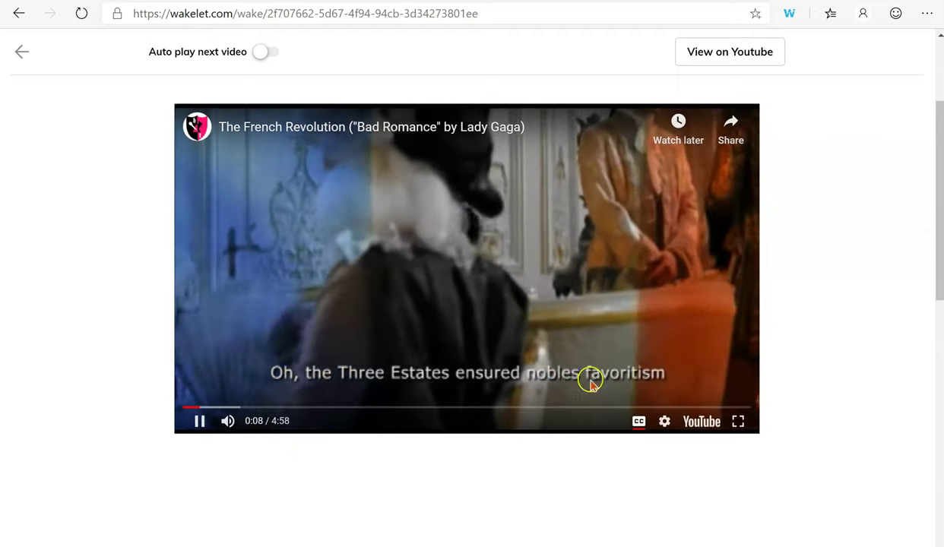
pyautogui.click(199, 421)
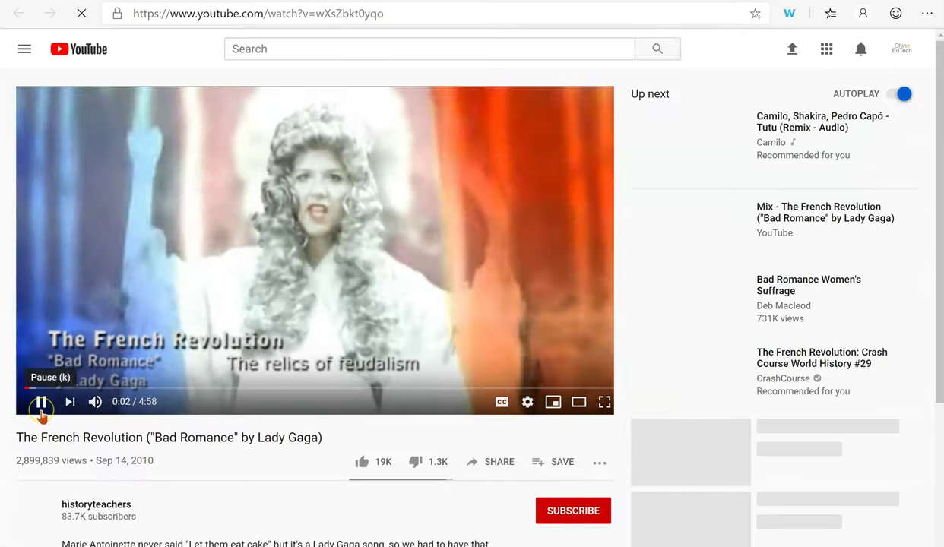
# Step: Pause the 'Bad Romance' video on YouTube's watch page at 0:03
pyautogui.click(42, 408)
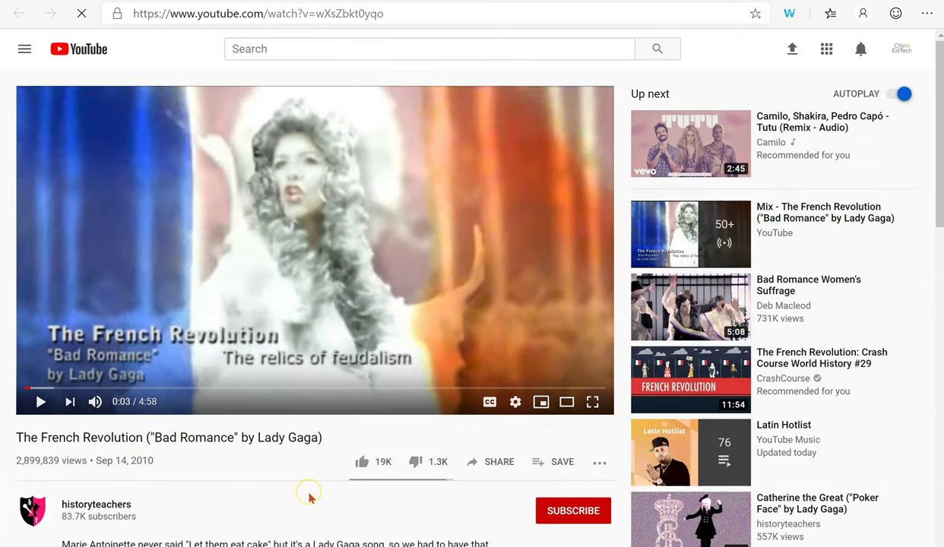